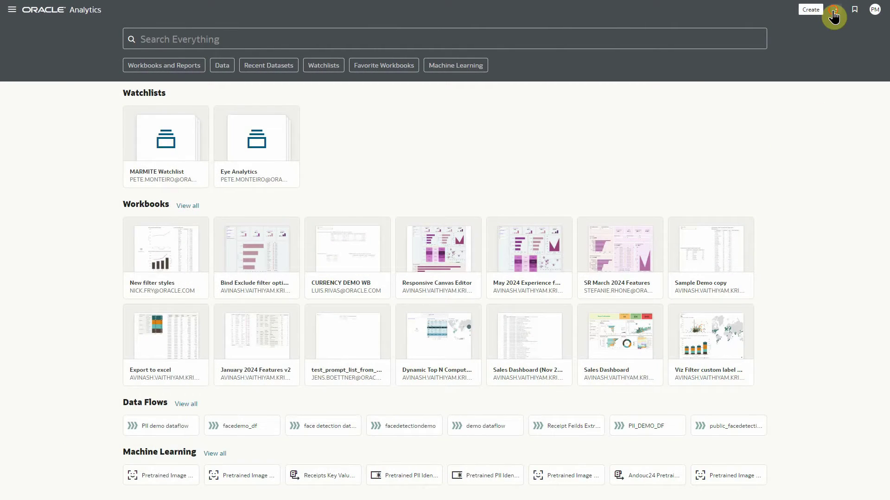
Step: Register an OCI Vision model, searching 'FACE' and selecting Pretrained Image Face Detection
click(835, 11)
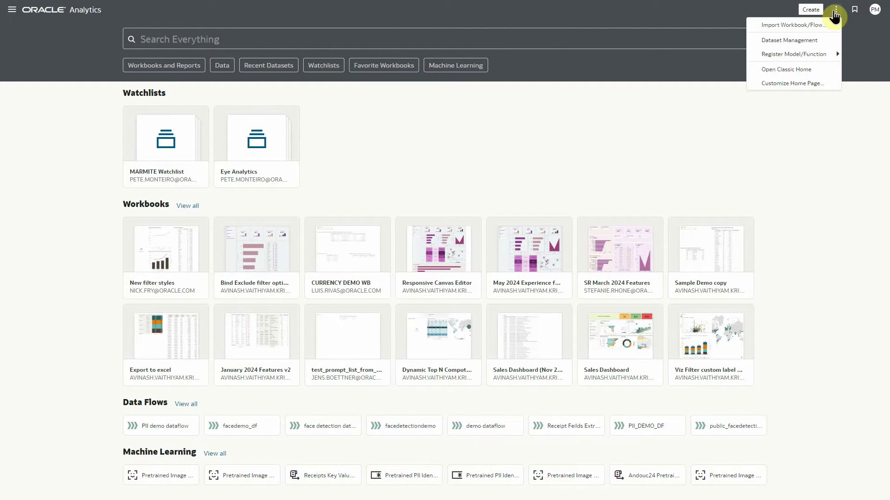
mouse_move(792, 54)
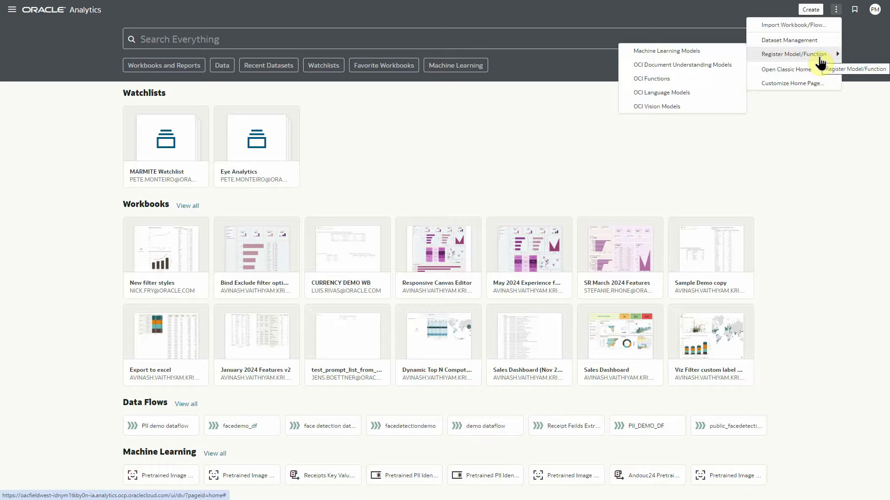
click(672, 107)
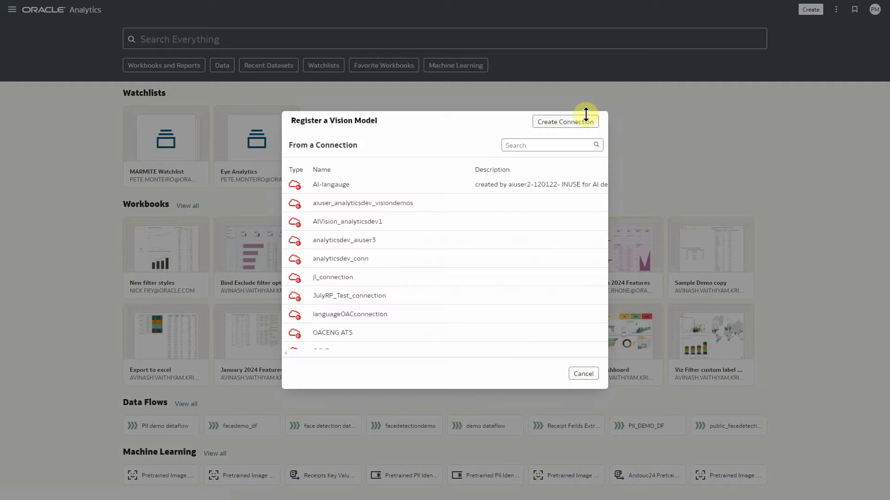
click(395, 184)
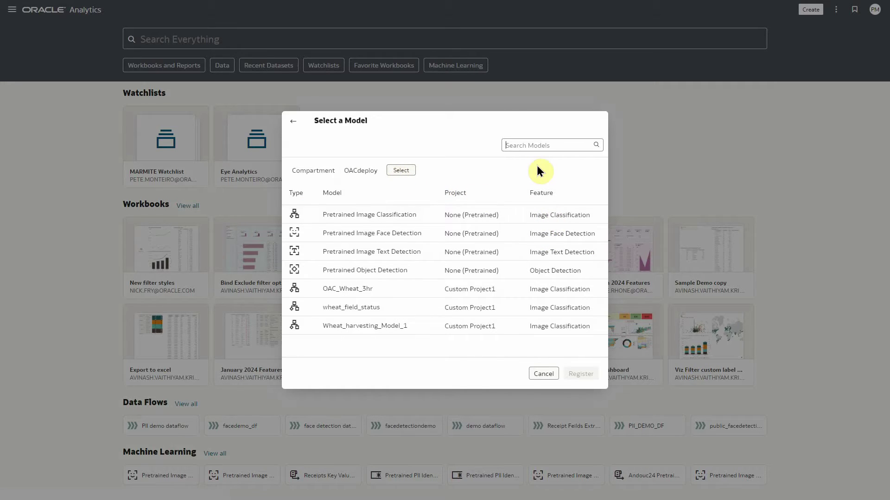
click(530, 149)
text(FA)
text(CE)
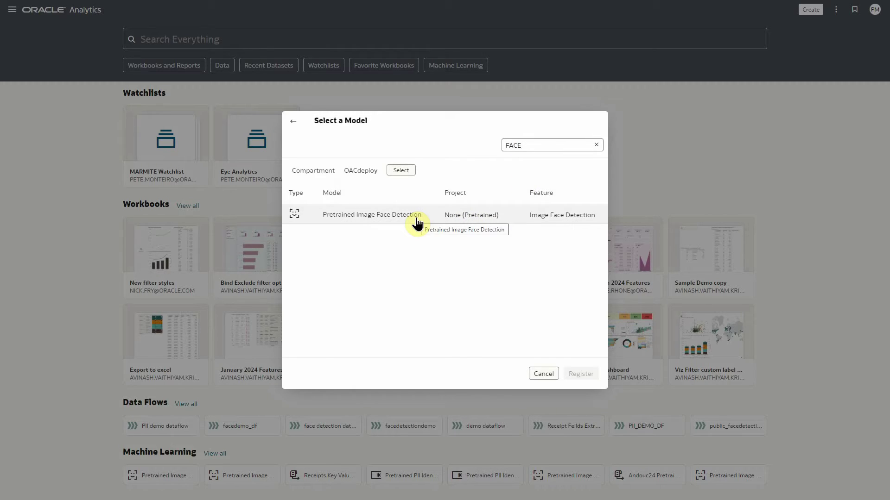
click(417, 221)
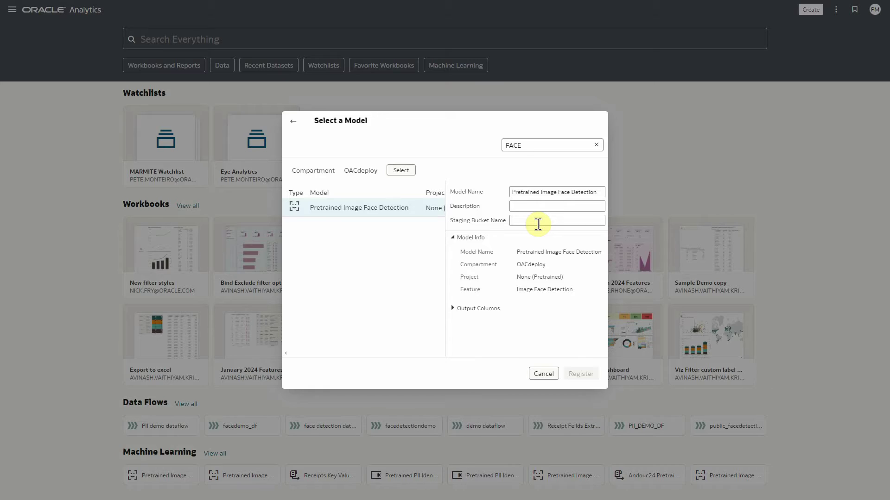
Step: Enter the staging bucket name, review the output columns, and register the face detection model
click(538, 224)
text(LANGUAGEDEMO)
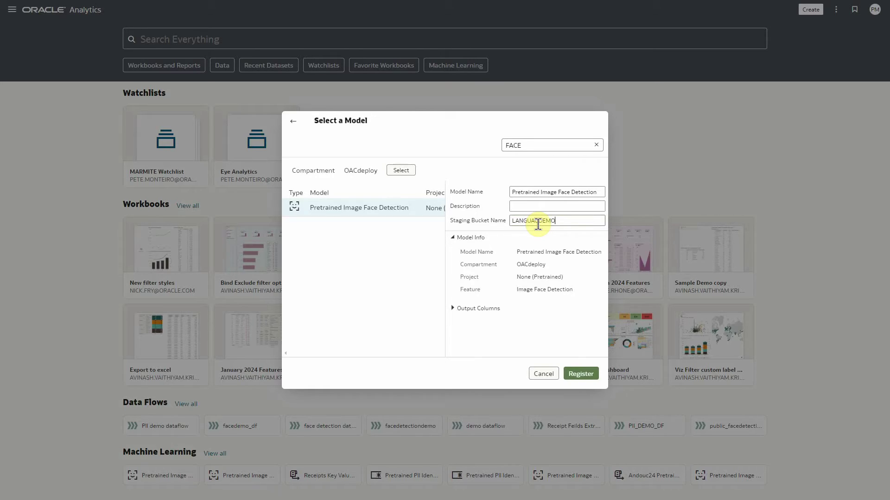
text(S)
click(454, 308)
scroll(526, 318, down, 3)
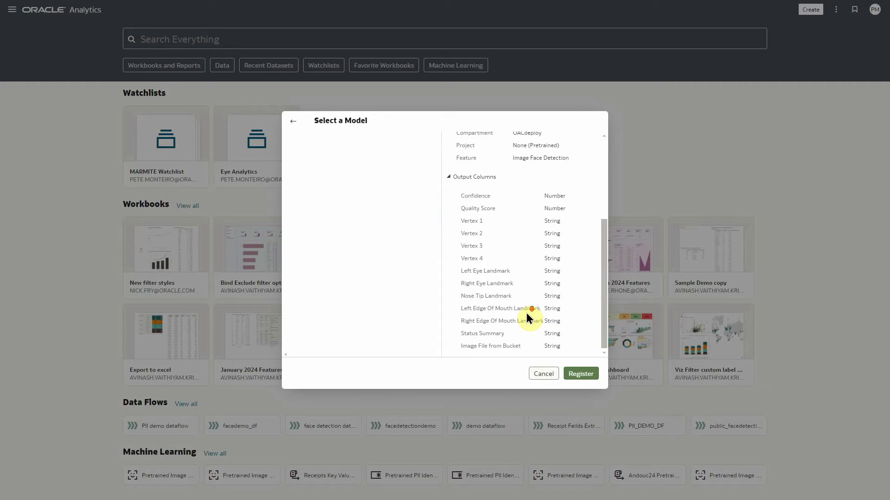
scroll(527, 312, up, 2)
scroll(527, 312, up, 3)
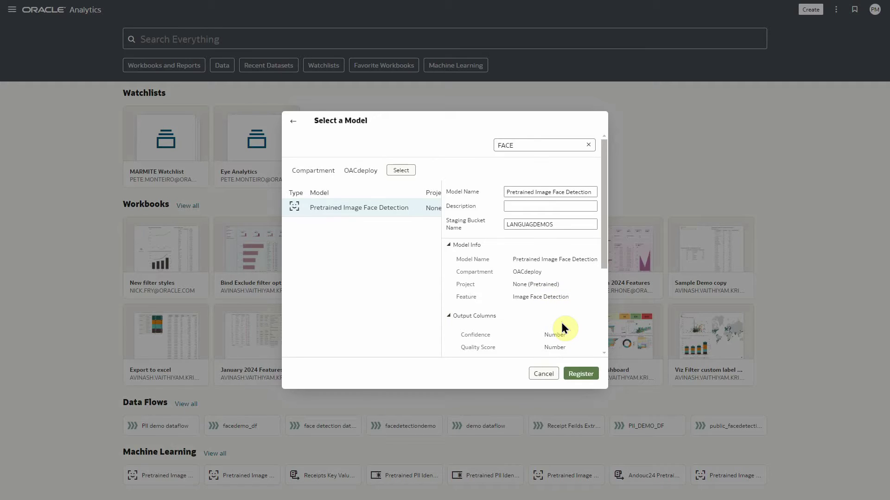
click(583, 376)
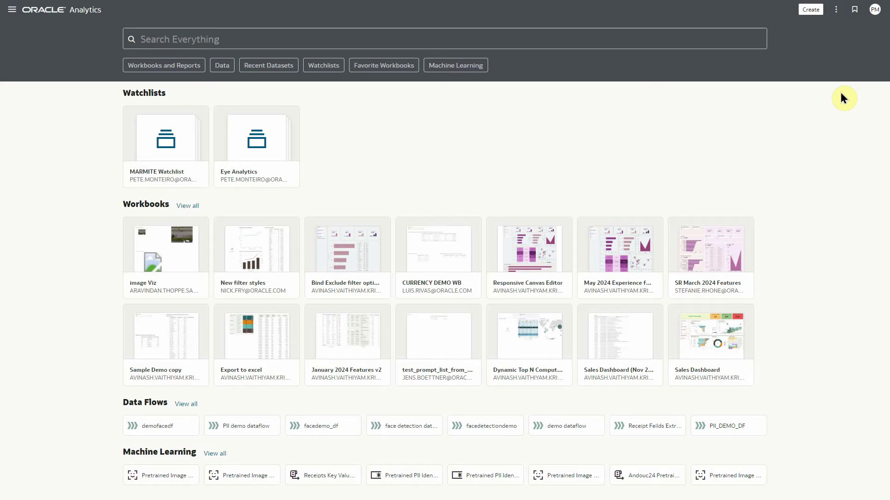
Step: Create a data flow and add the public_facedetection dataset, found by searching 'face'
click(803, 18)
click(802, 59)
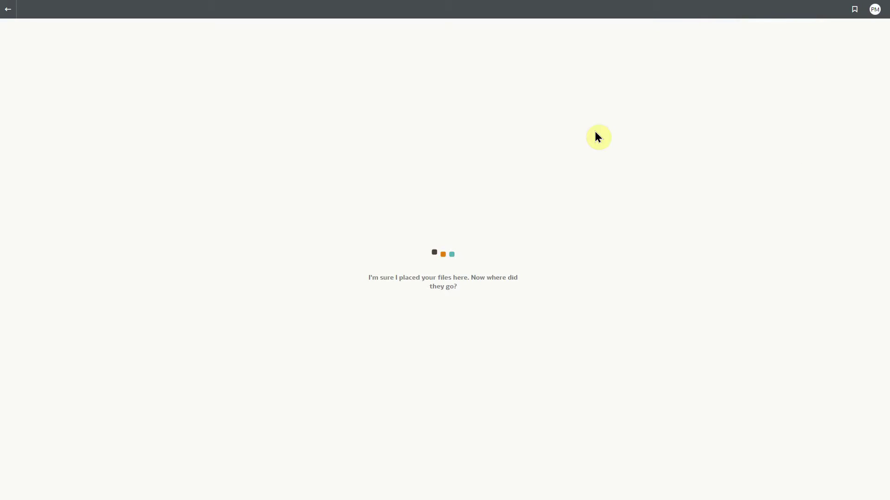
click(308, 143)
text(face)
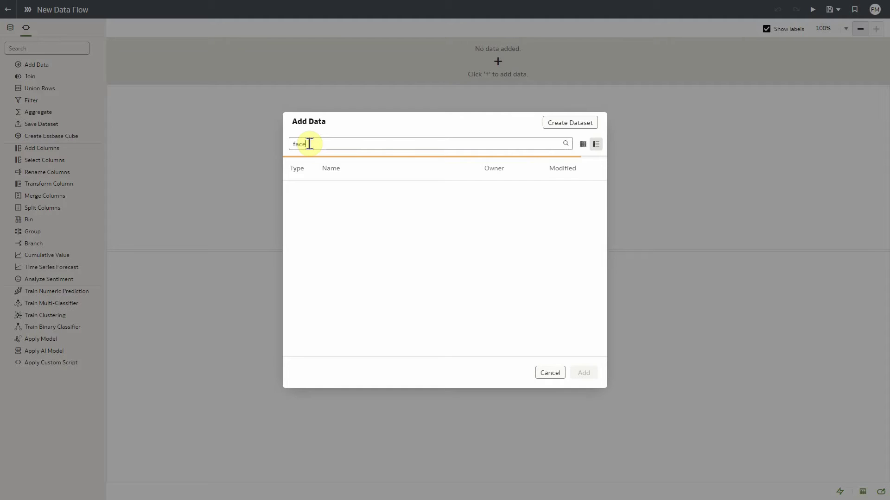
click(361, 204)
click(582, 373)
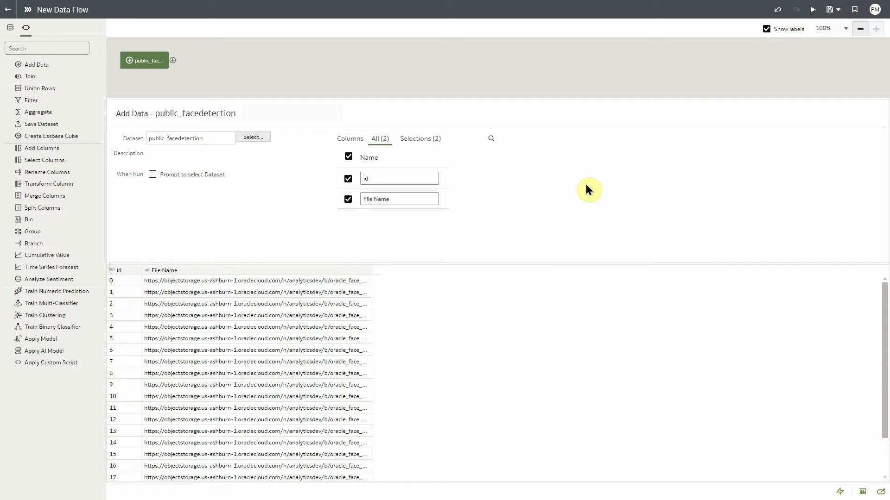
Step: Add an Apply AI Model step using Pretrained Image Face Detection-OACDEPLOY after the dataset
click(172, 61)
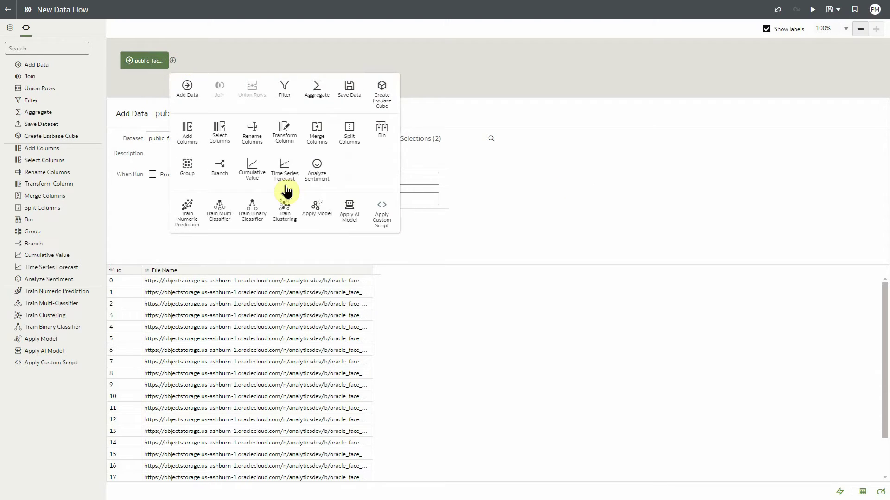
click(348, 207)
click(493, 146)
text(face)
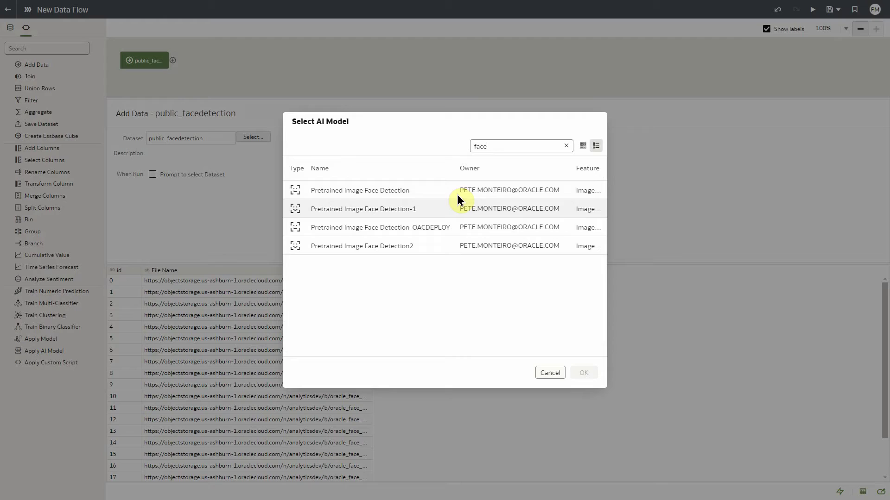
click(398, 231)
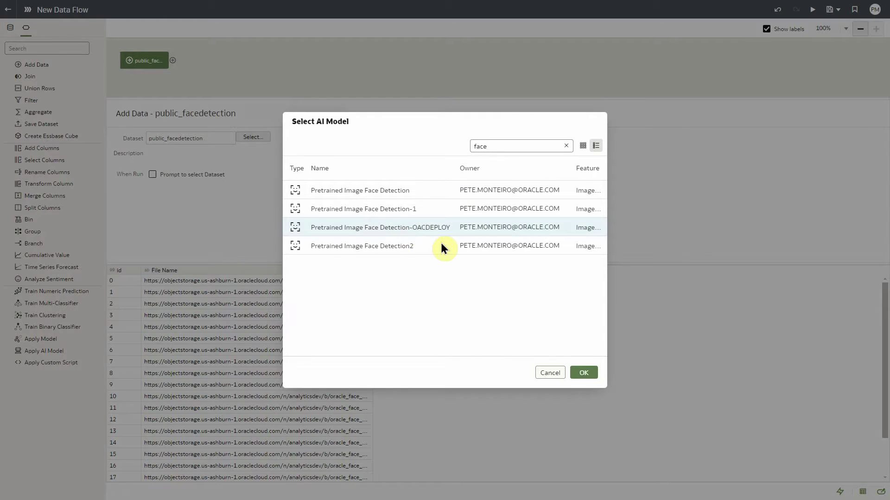
click(584, 373)
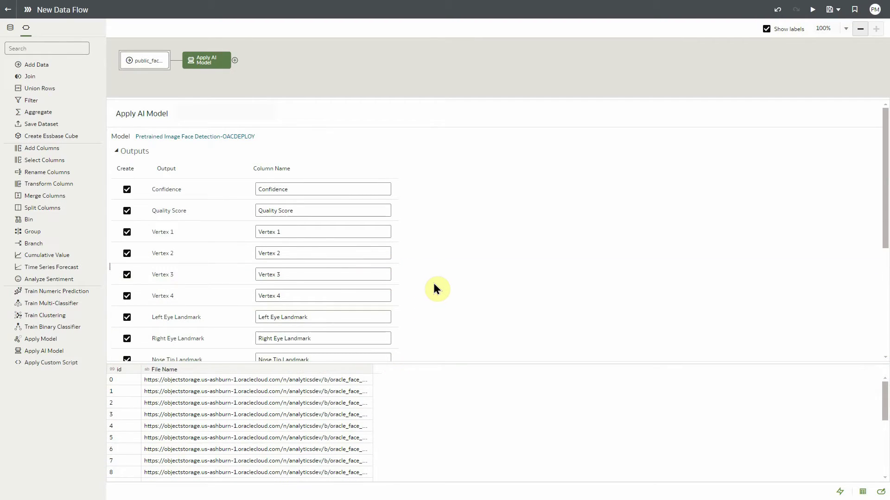
scroll(445, 271, down, 1)
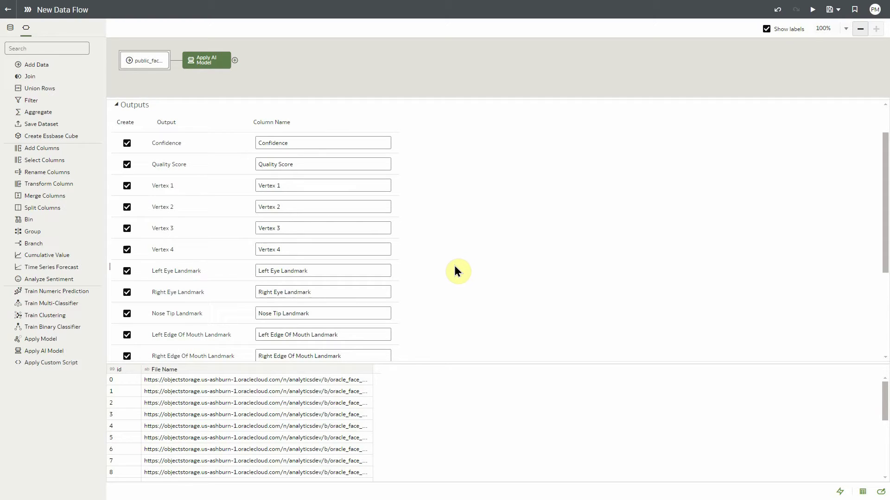
scroll(443, 276, down, 3)
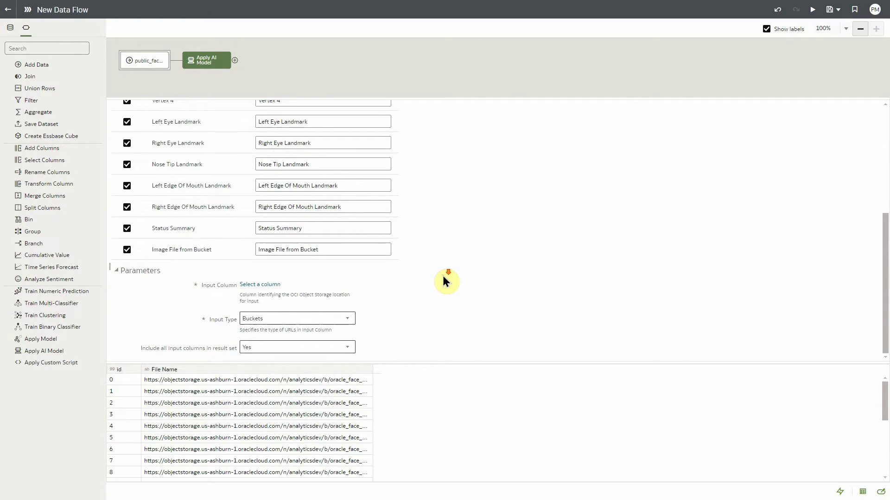
Step: Set the model's Input Column to File Name and its Input Type to Images
click(263, 285)
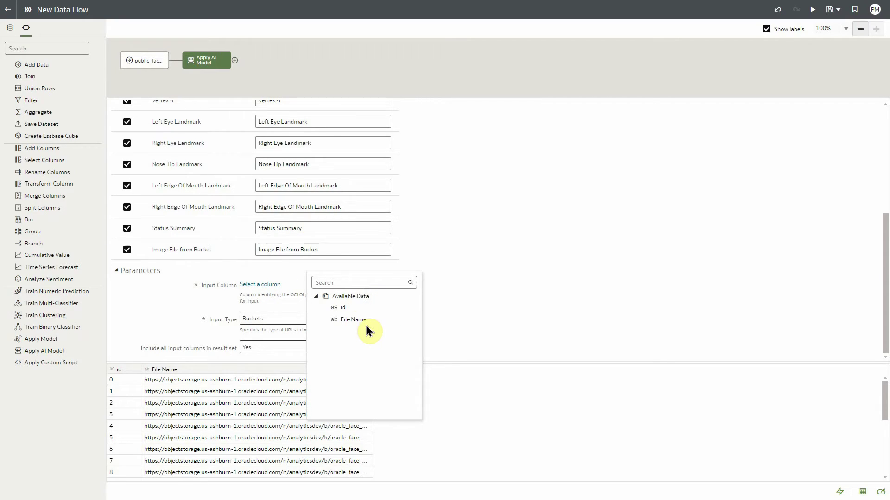
click(353, 321)
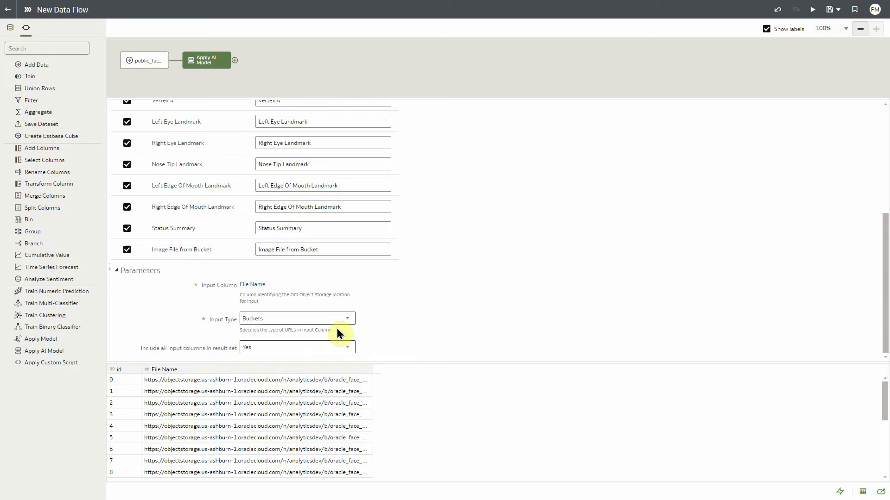
click(284, 320)
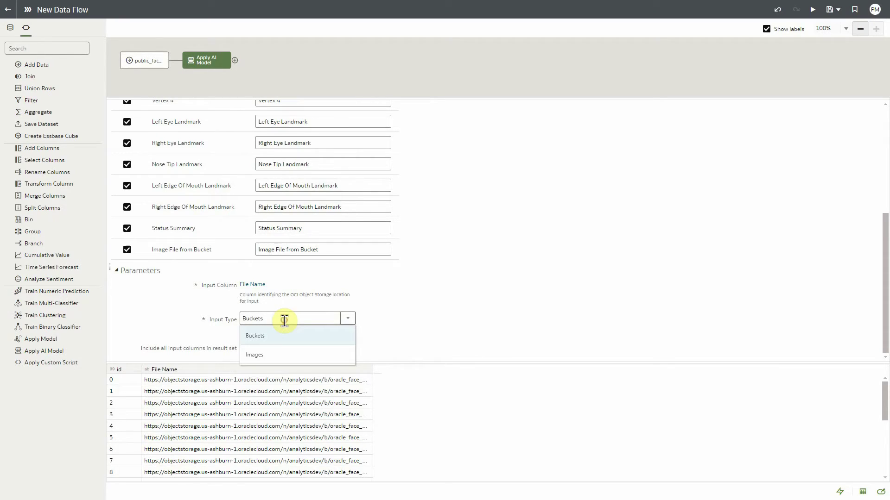
click(280, 350)
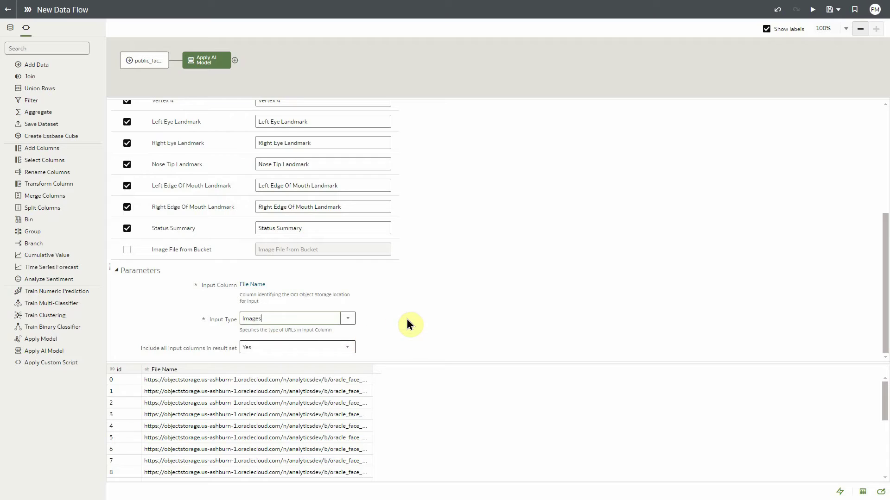
click(315, 319)
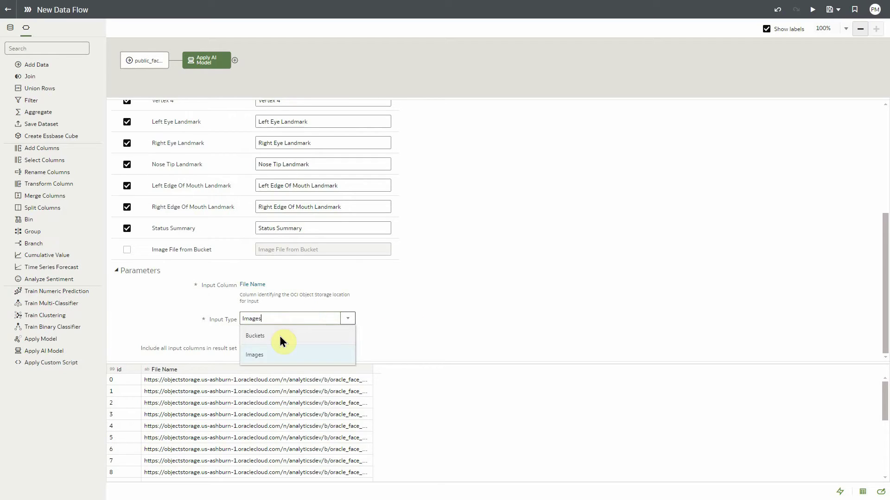
click(271, 357)
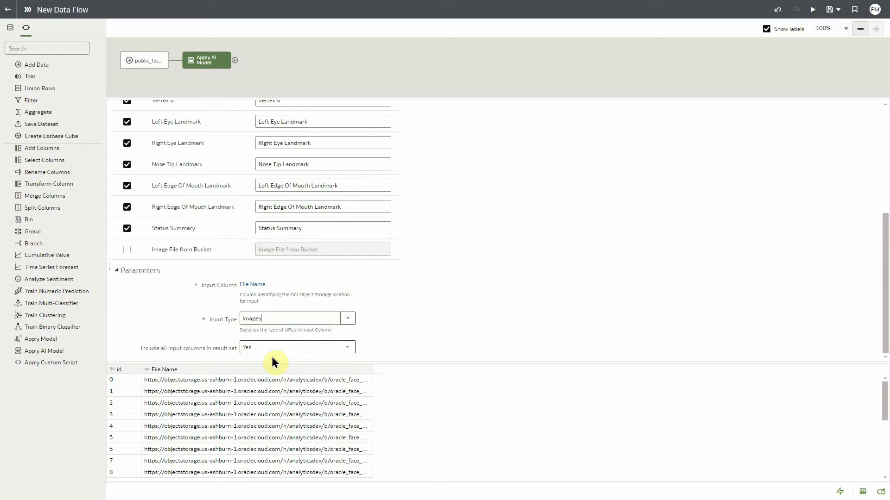
click(236, 61)
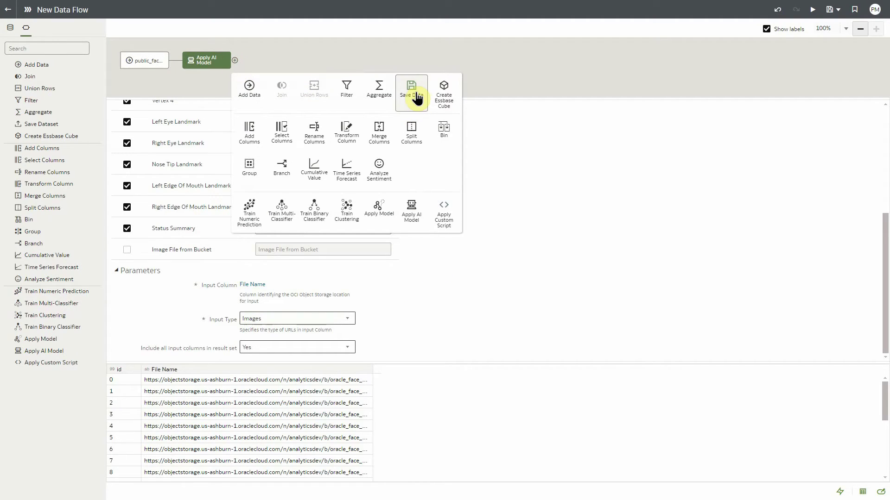
Step: Add a Save Data step naming the output dataset facedemo, then run the flow
click(413, 93)
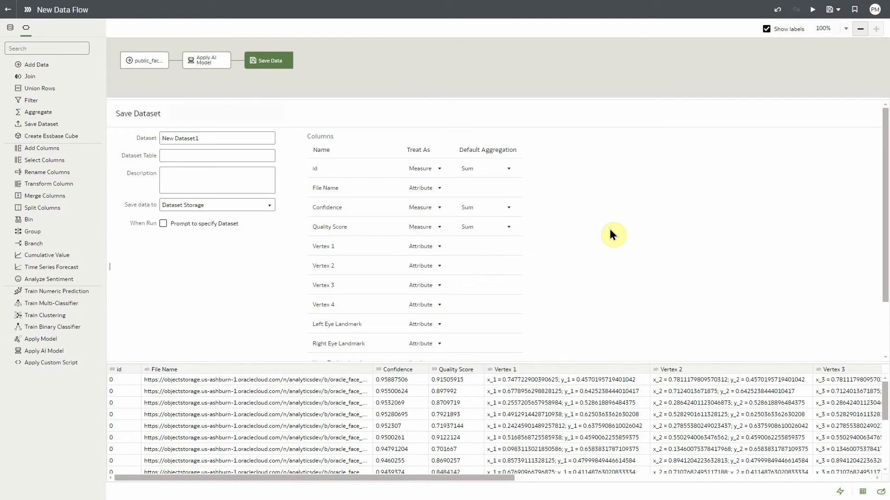
click(219, 138)
drag(220, 138, 129, 144)
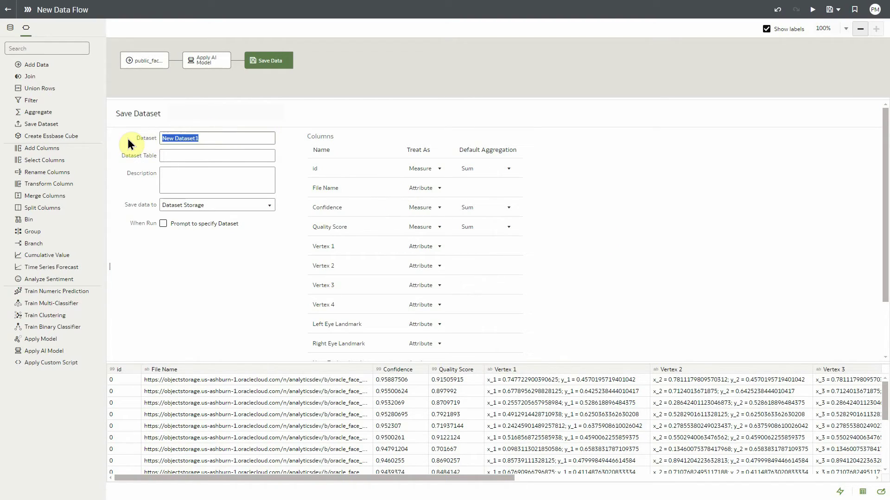
text(facedemo)
click(812, 10)
Step: Name the data flow facedemodf, then save and run it
drag(469, 239, 375, 243)
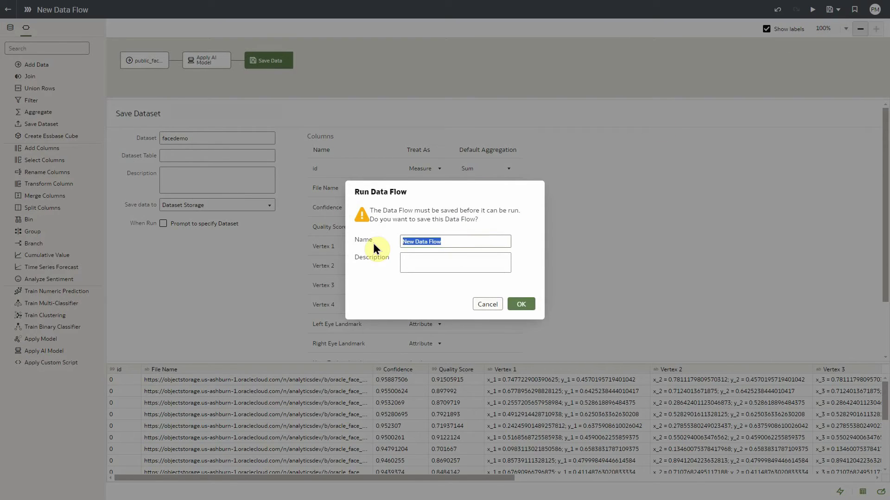
text(facedemodf)
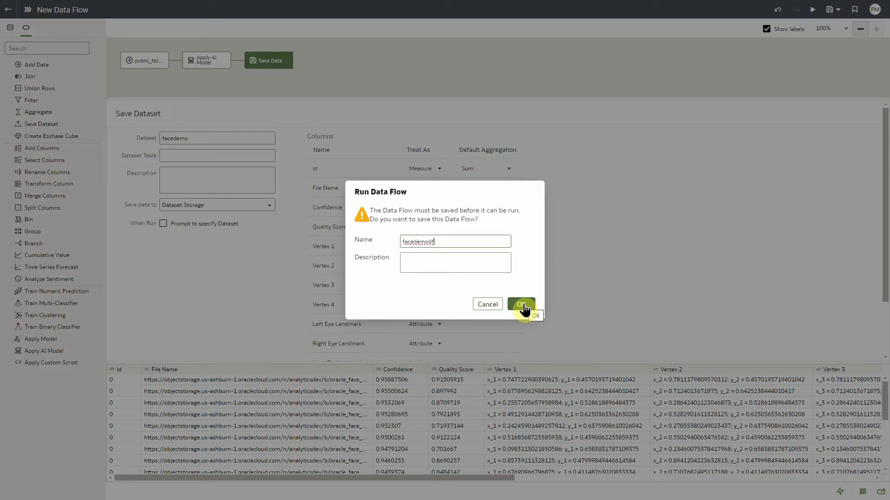
click(523, 307)
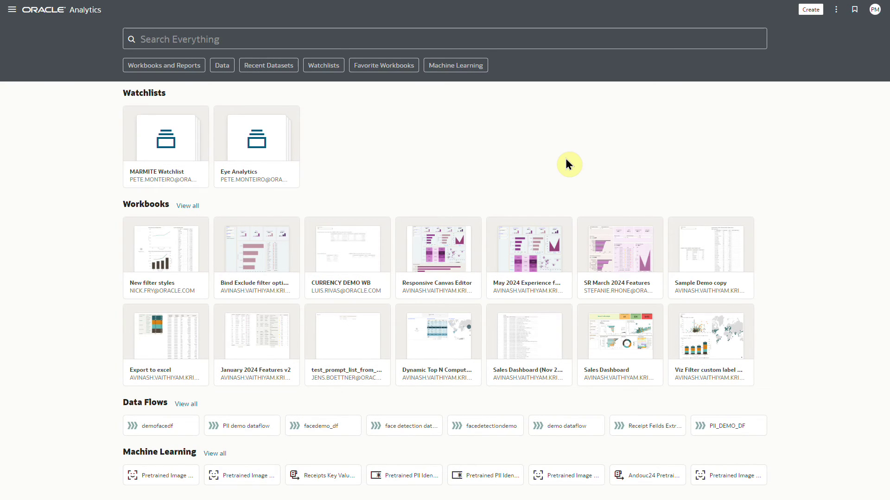
Step: Create a workbook and add the face output dataset to it
click(810, 10)
click(734, 57)
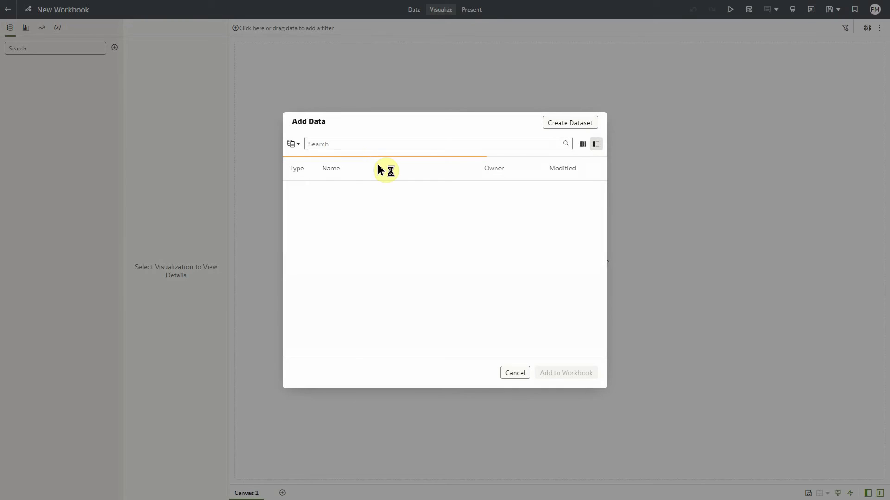
text(face)
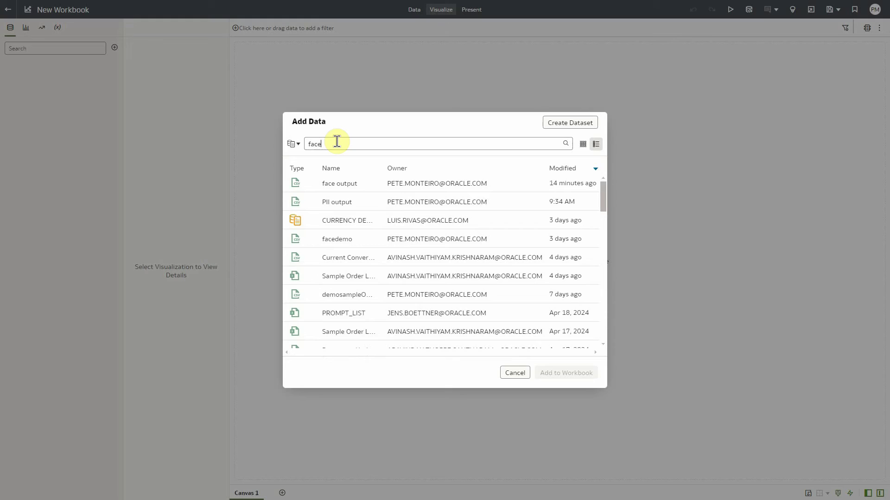
click(351, 189)
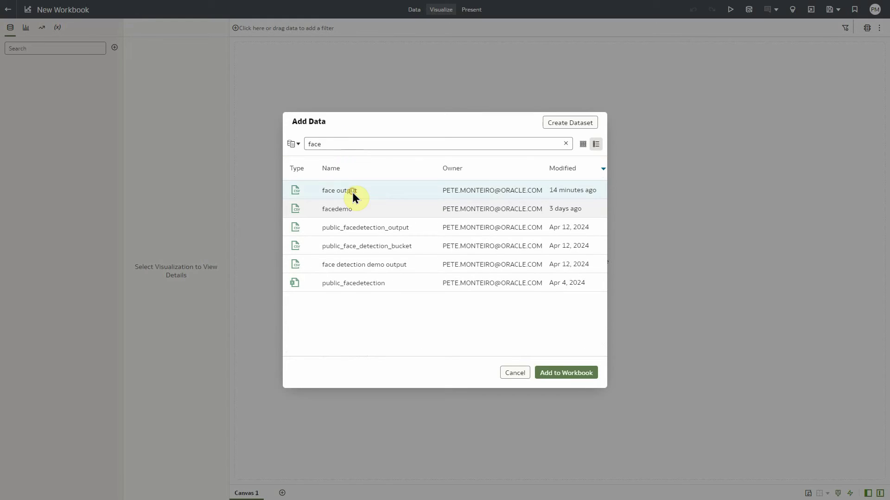
click(564, 376)
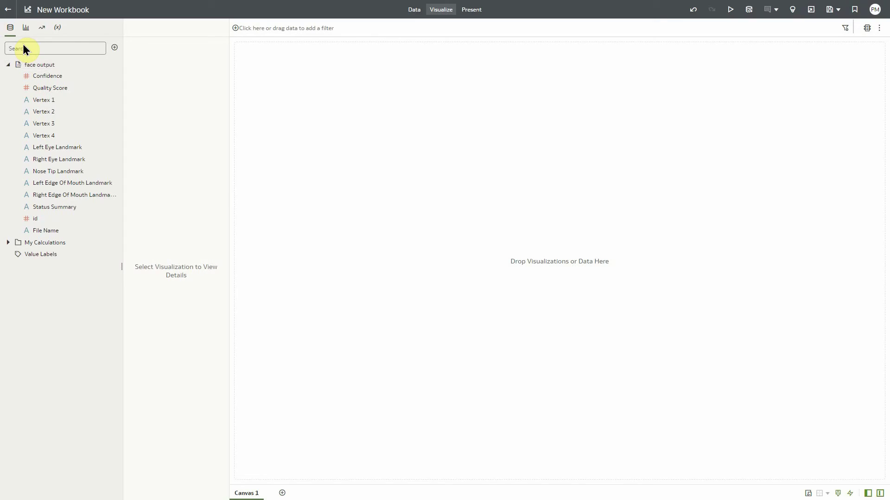
click(25, 30)
Step: Place a Vision Plugin visualization on the canvas and assign File Name to Image Location
click(30, 49)
text(vision)
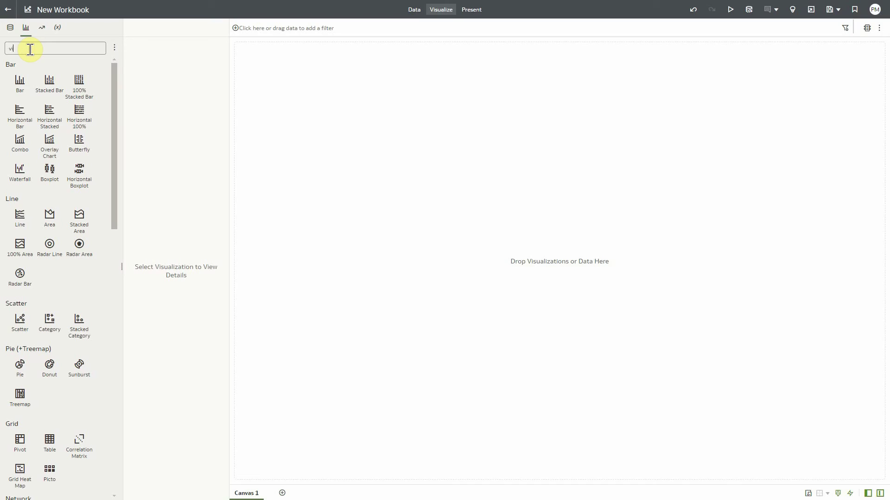
drag(20, 82, 355, 183)
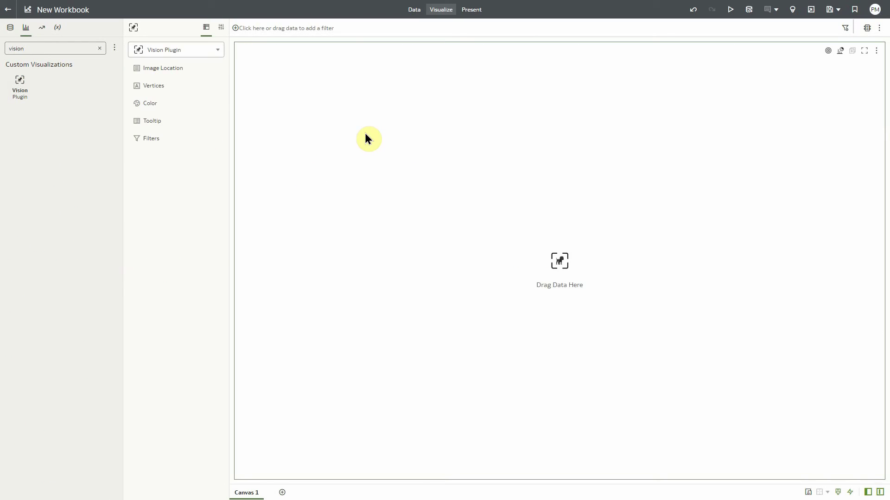
click(9, 27)
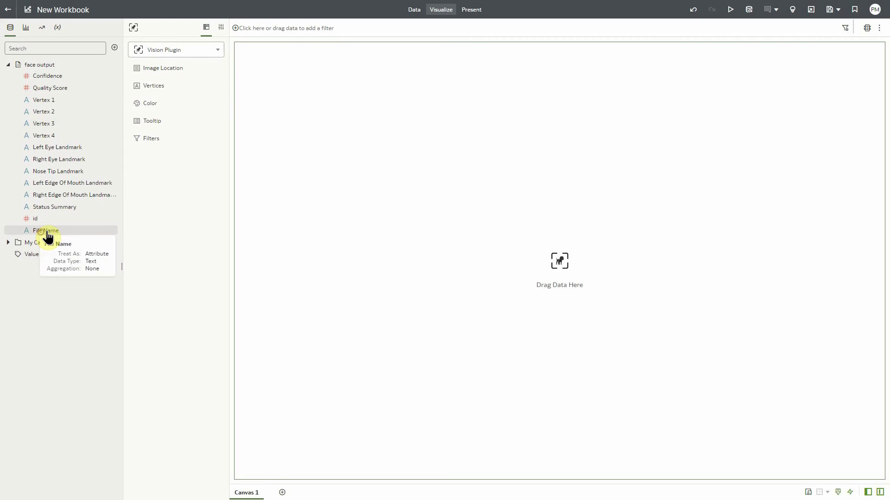
drag(47, 237, 174, 73)
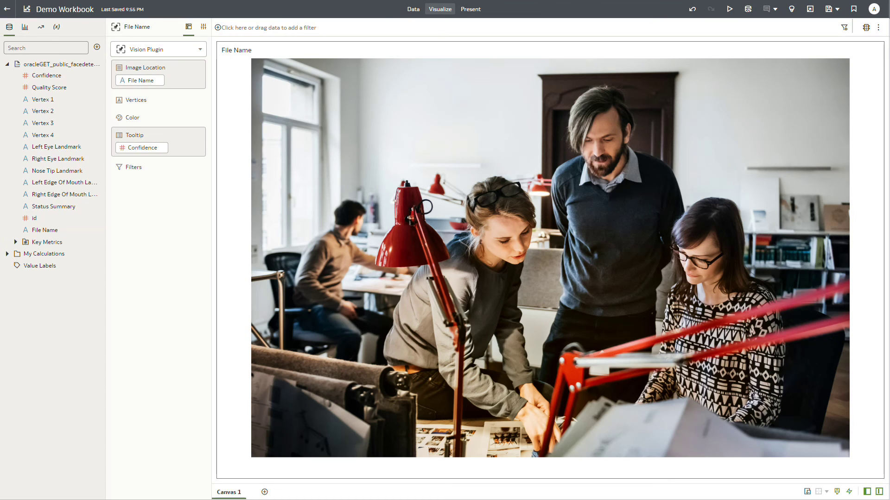